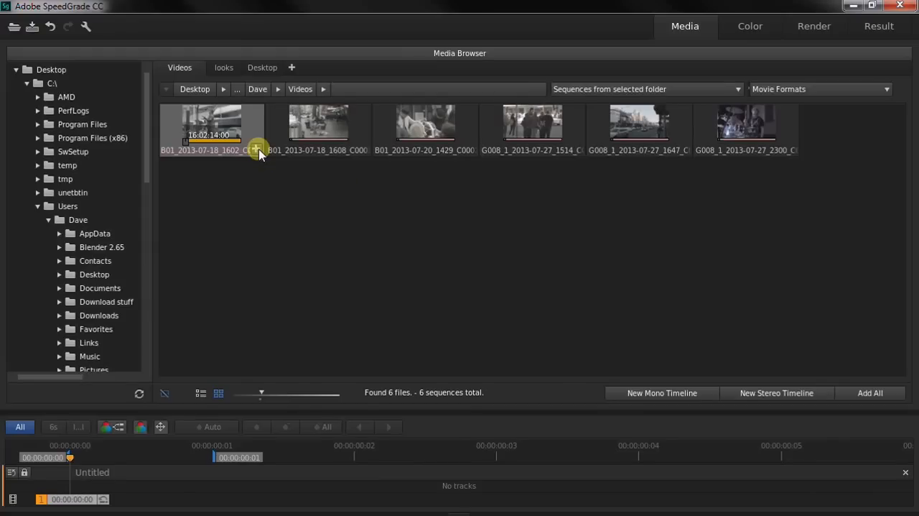
# - Add the clip B01_2013-07-18_1602_C0000 to the timeline and open a frame around its middle for color grading
pyautogui.click(257, 149)
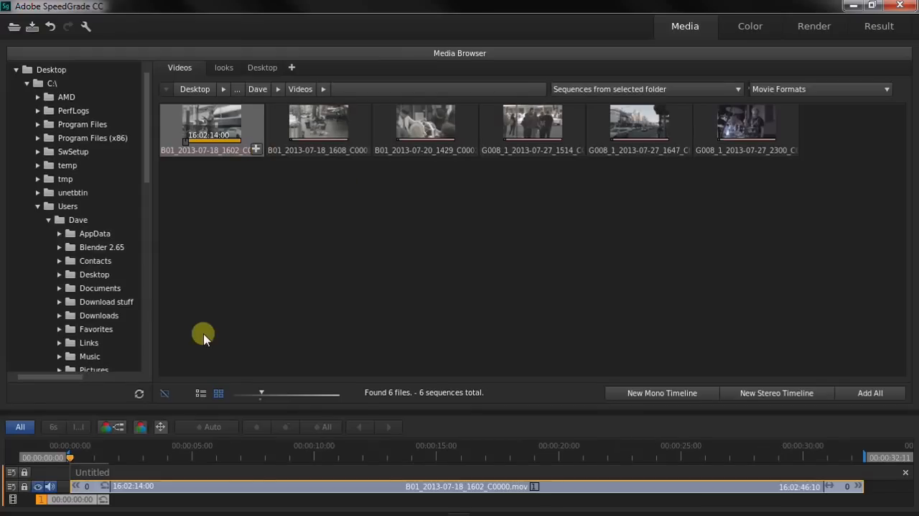
pyautogui.click(397, 457)
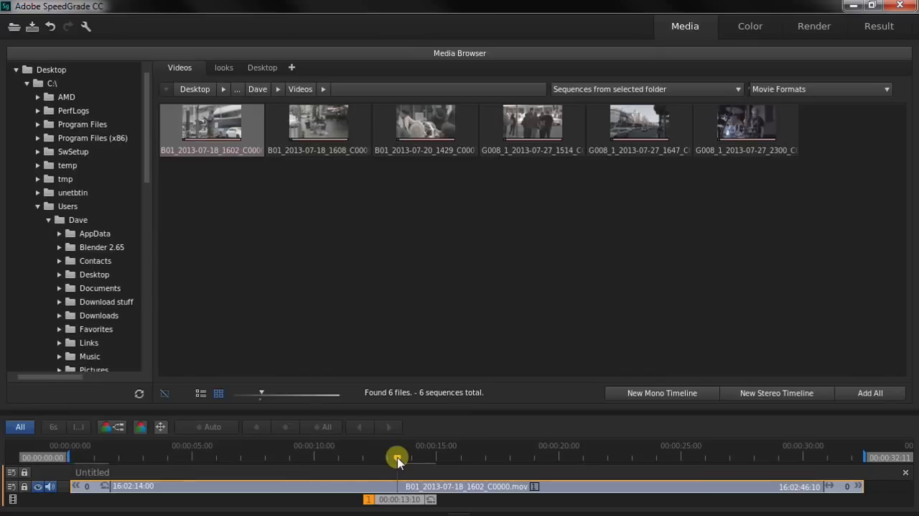
pyautogui.click(754, 30)
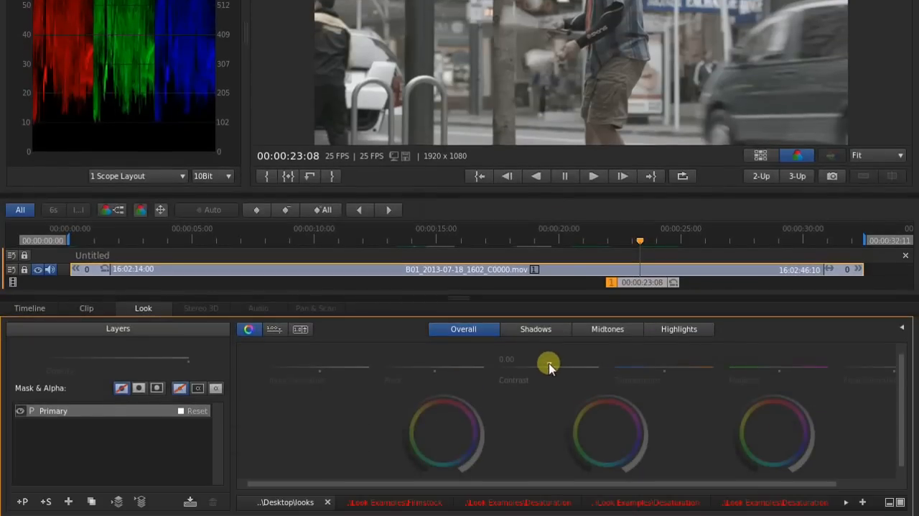
# - Raise the overall contrast of the clip's Primary layer slightly and bring back the snapshots browser
pyautogui.moveTo(548, 364); pyautogui.dragTo(572, 363)
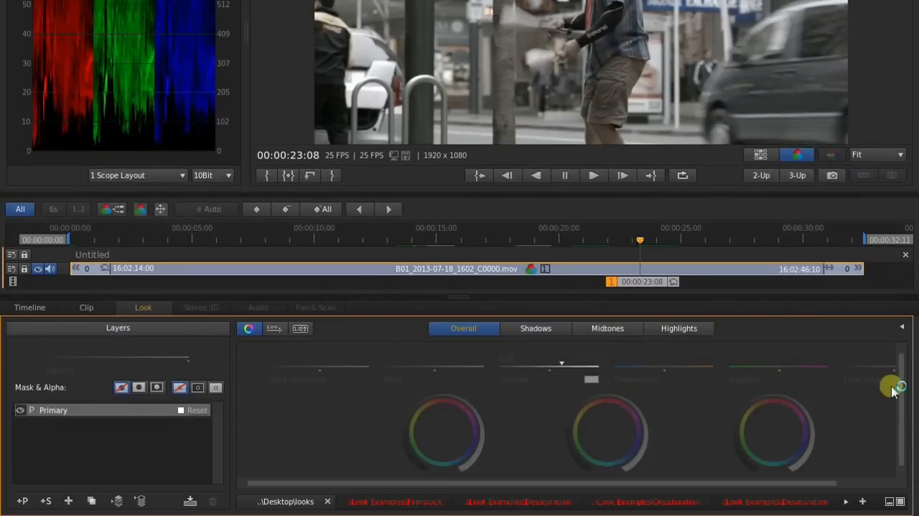
pyautogui.click(904, 328)
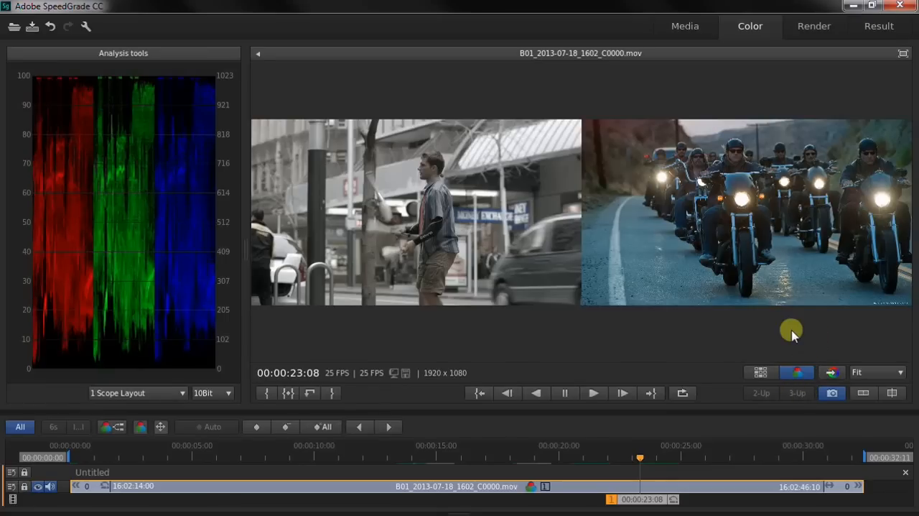
# - Compare the clip with grading off and on, and match its look to the motorcycle riders snapshot
pyautogui.click(794, 377)
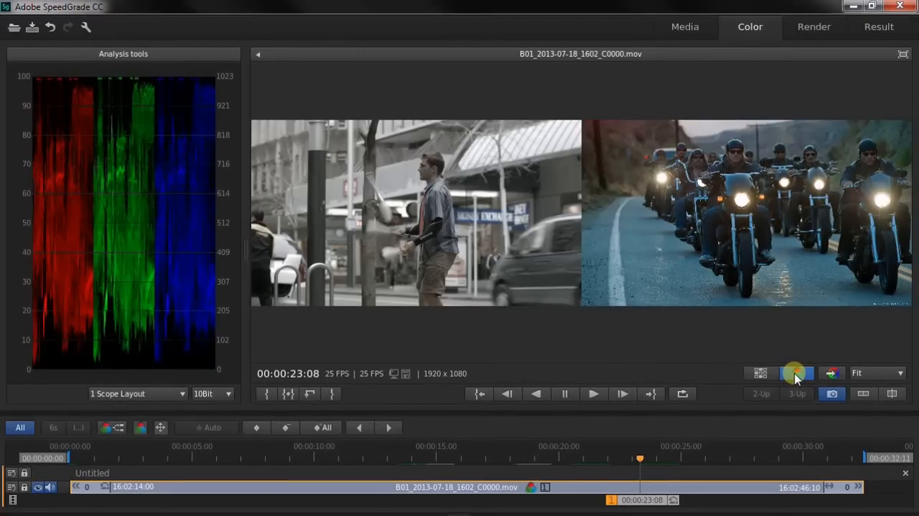
pyautogui.click(796, 376)
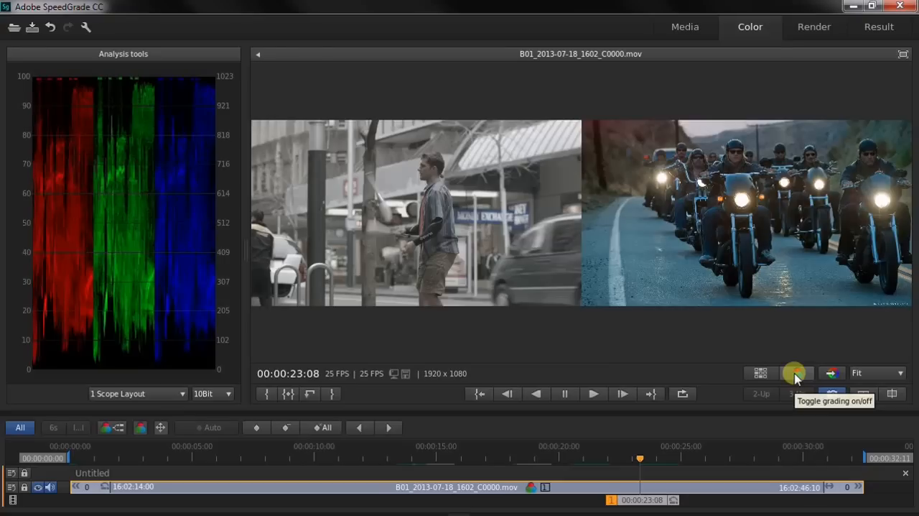
pyautogui.click(796, 377)
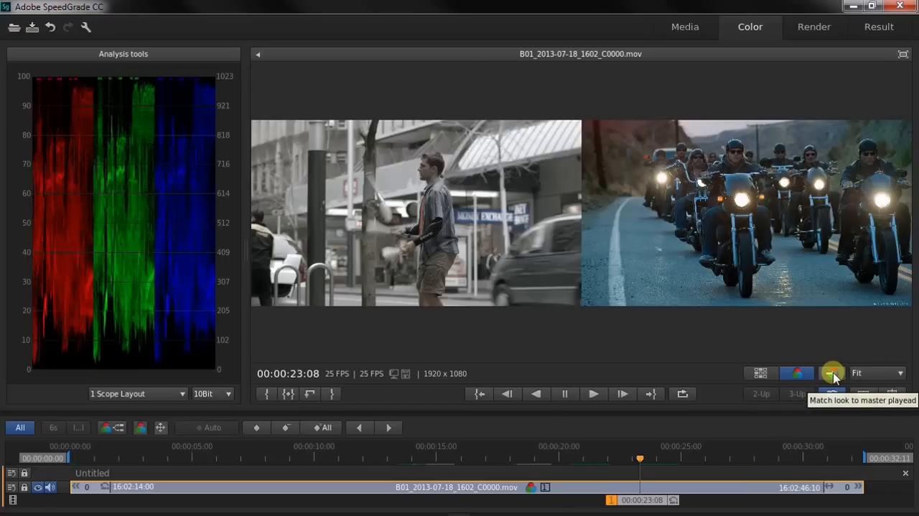
pyautogui.click(833, 375)
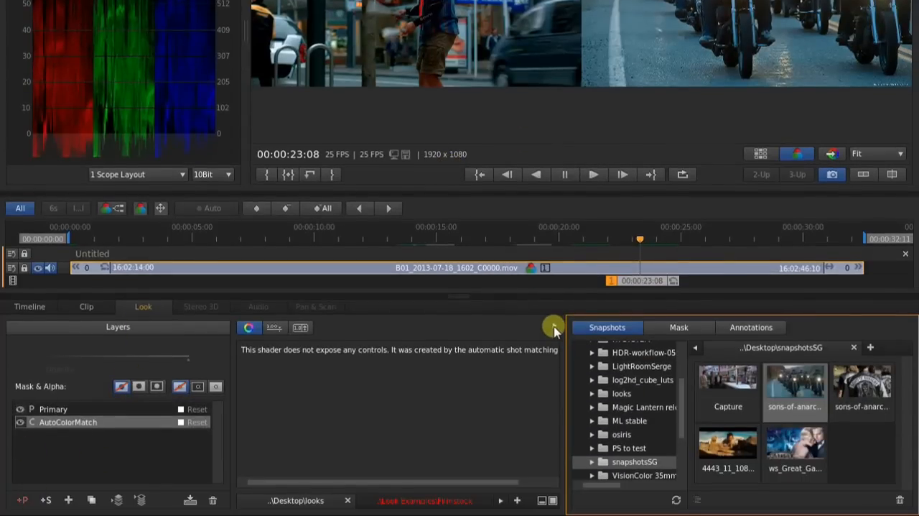
# - Add a second Primary layer above the AutoColorMatch layer and lower its final saturation
pyautogui.click(554, 329)
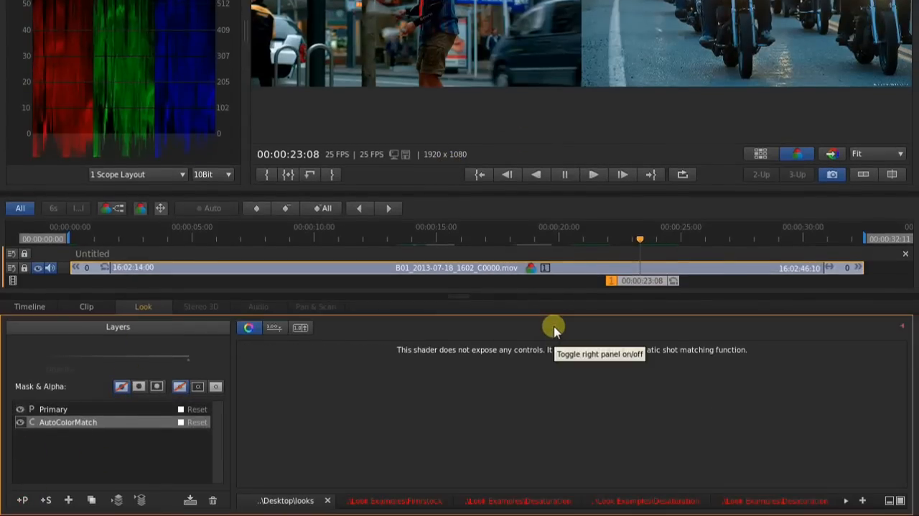
pyautogui.click(23, 502)
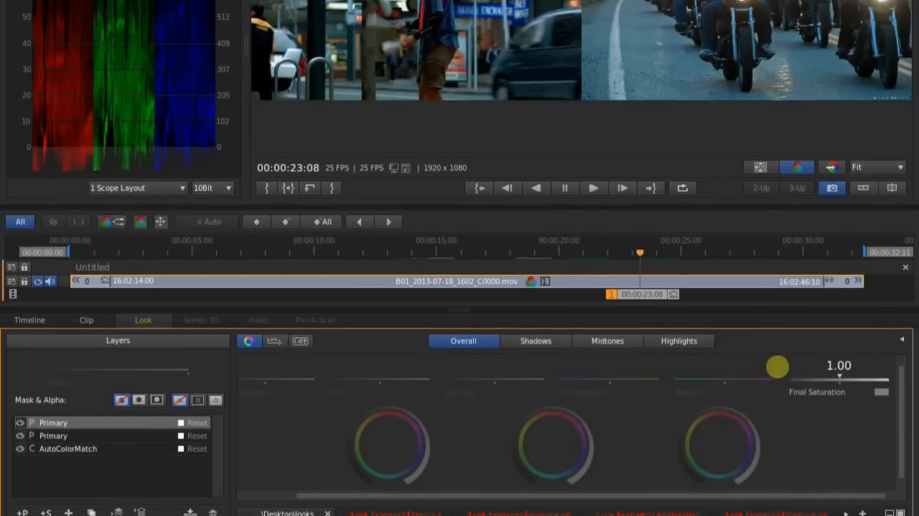
pyautogui.moveTo(777, 356)
pyautogui.mouseDown()
pyautogui.moveTo(718, 343)
pyautogui.moveTo(775, 352)
pyautogui.mouseUp()
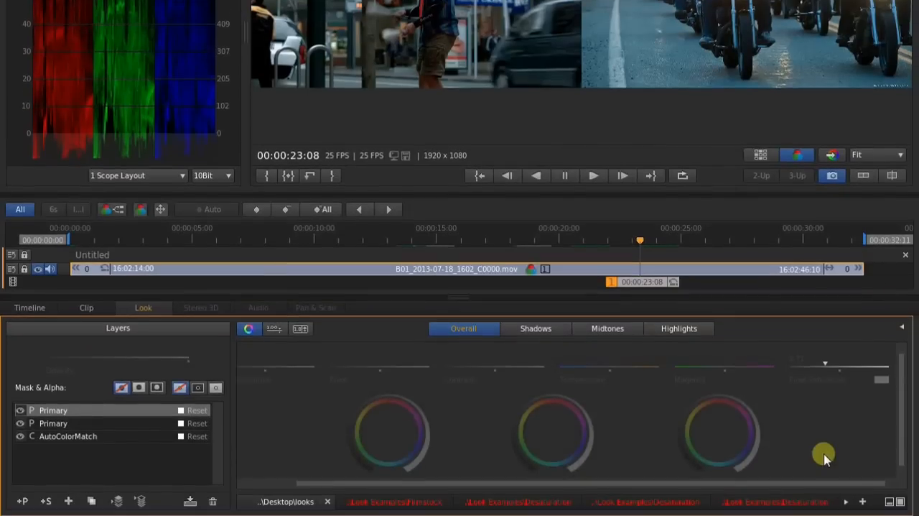
pyautogui.click(903, 329)
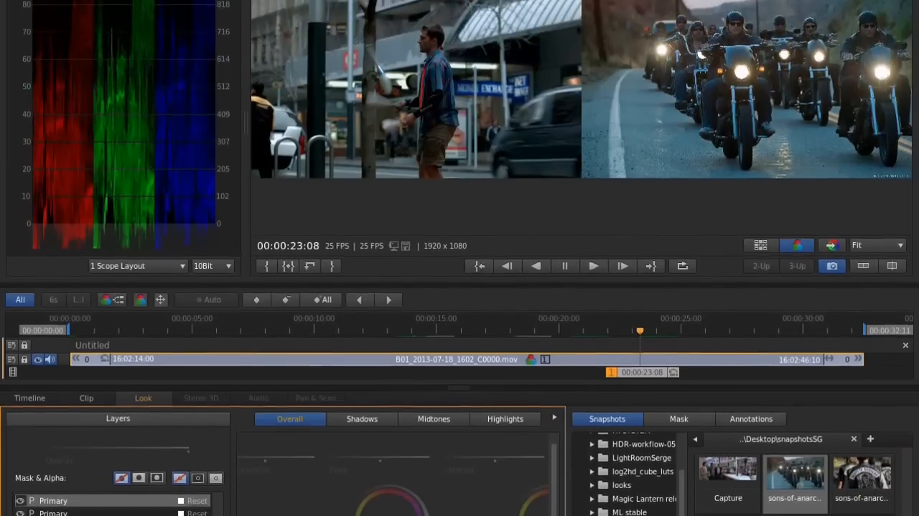
# - Match the clip's look to the 4443_11_1080p desert snapshot, and after that to the Capture store snapshot
pyautogui.doubleClick(721, 453)
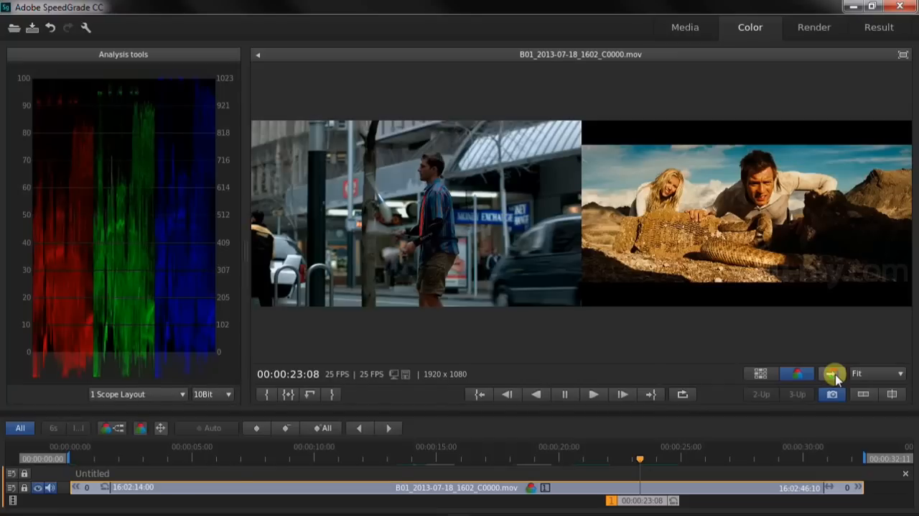
pyautogui.click(834, 374)
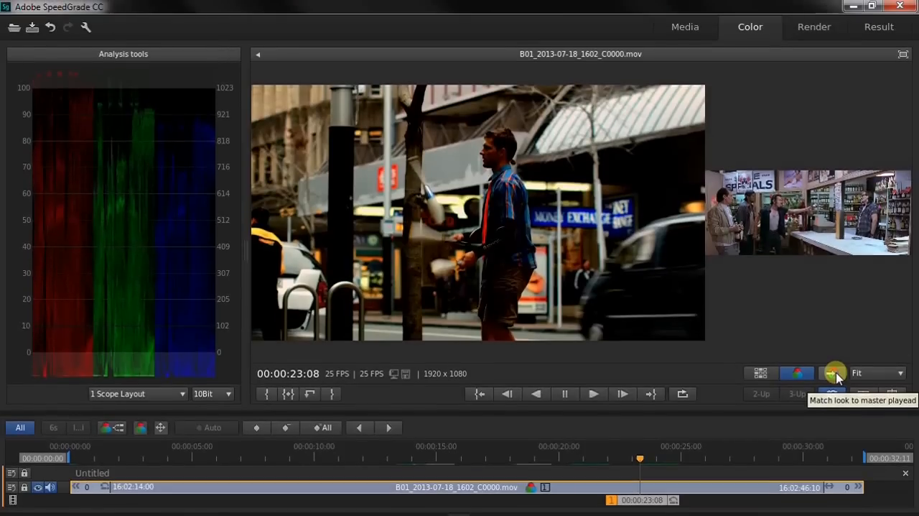
pyautogui.click(833, 374)
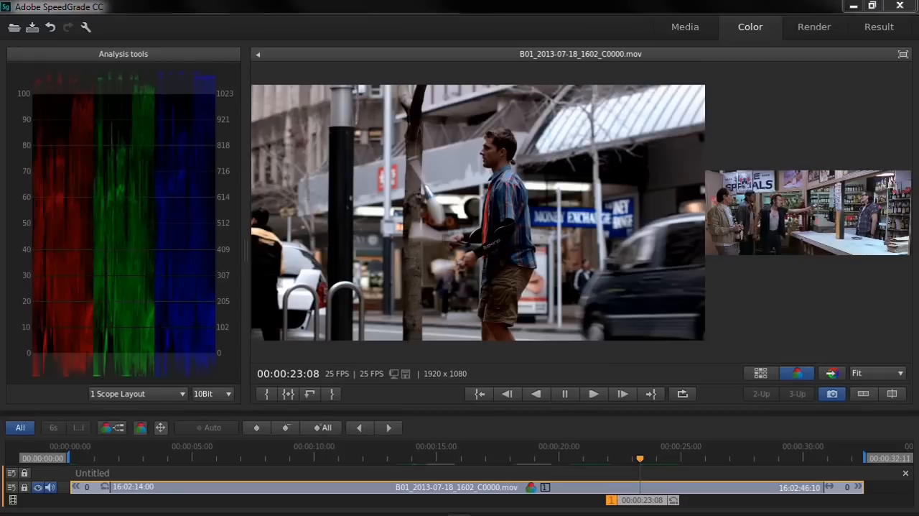
# - Switch to the Google Images results in the browser and restrict them to exactly 1920 × 1080 px
pyautogui.hotkey('alt', 'Tab')
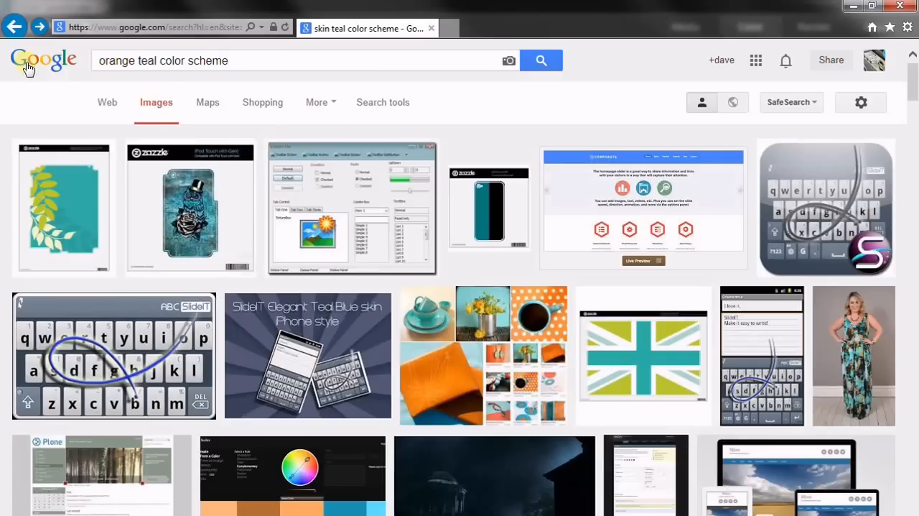
pyautogui.click(386, 108)
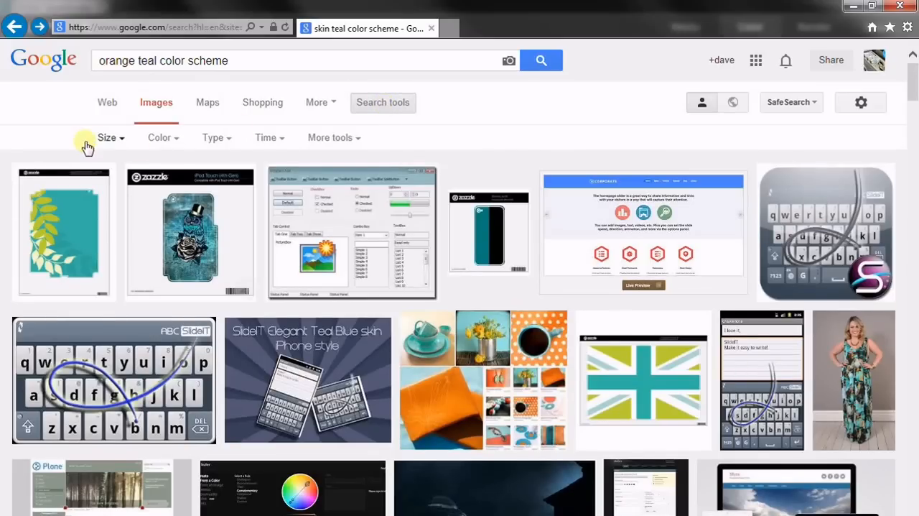
pyautogui.click(111, 141)
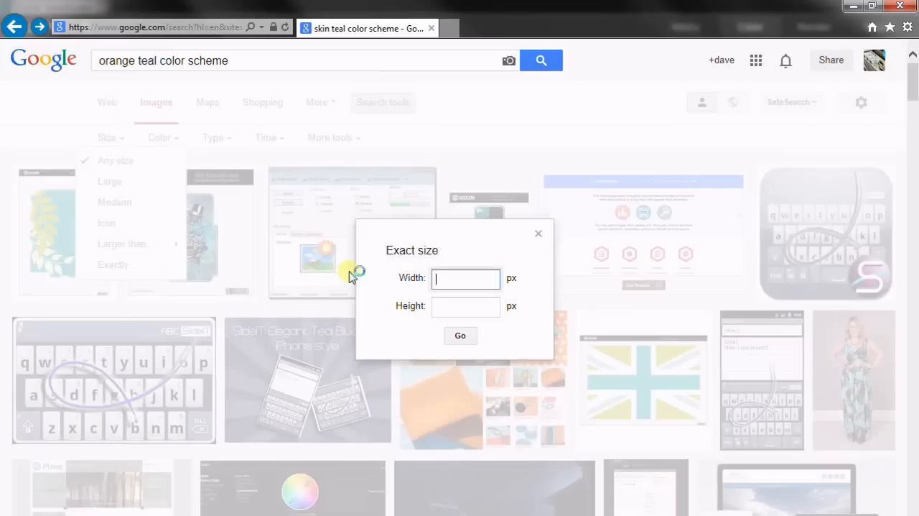
pyautogui.write('1920')
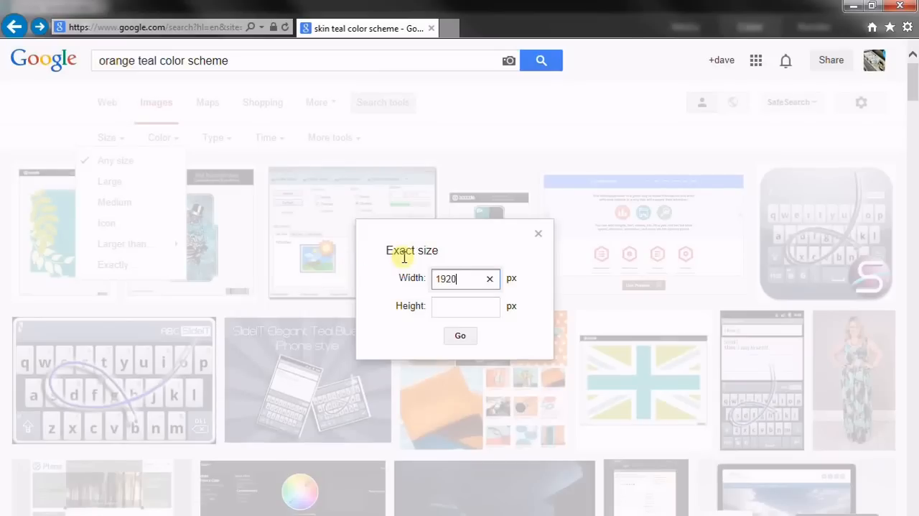
pyautogui.click(468, 316)
pyautogui.write('1080')
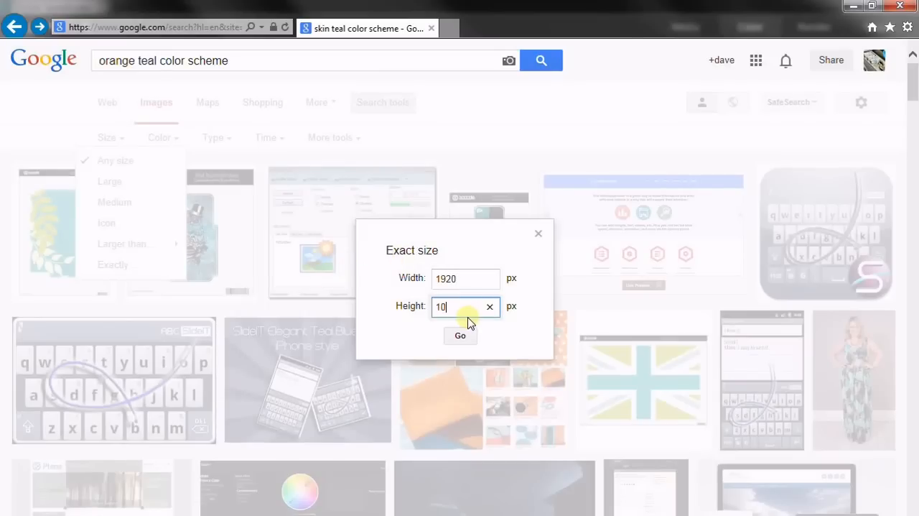
pyautogui.click(460, 337)
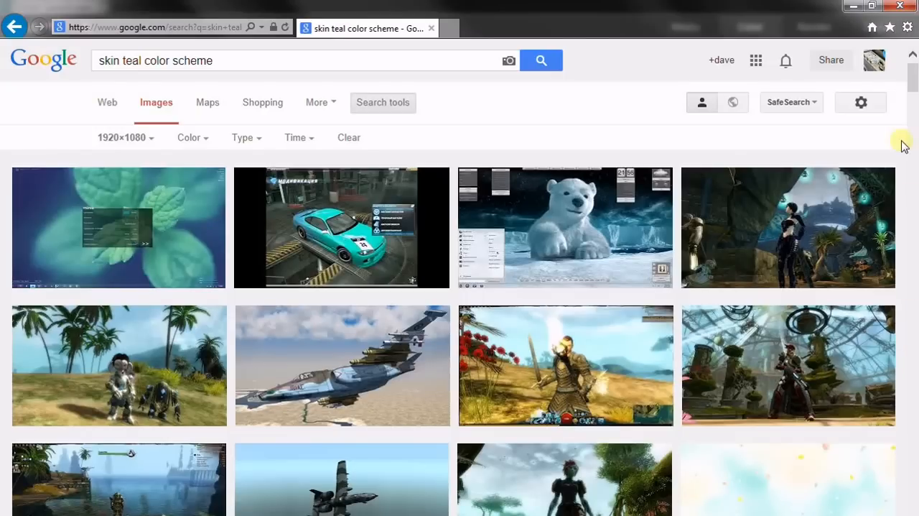
# - Open the teal film still from eoshd.com at full size and save it as bladerunner1.jpg in the snapshotsSG folder
pyautogui.moveTo(911, 71); pyautogui.dragTo(915, 104)
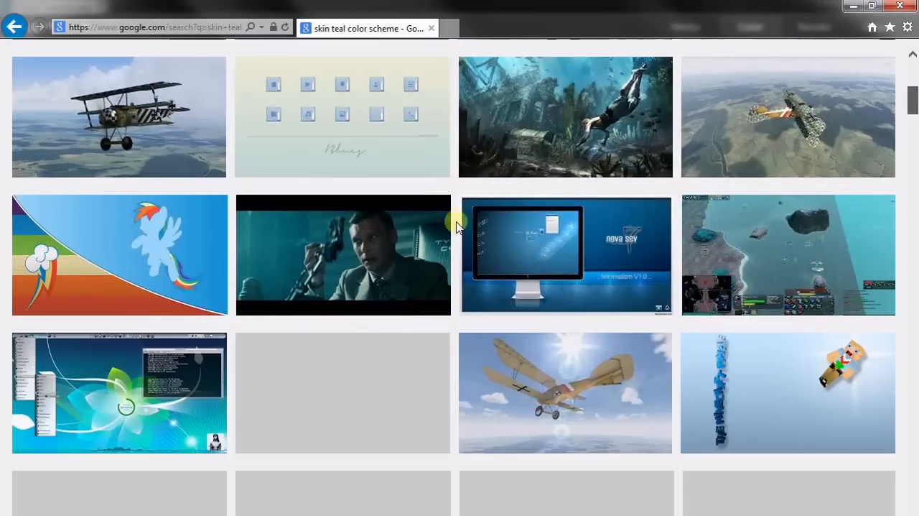
pyautogui.click(364, 260)
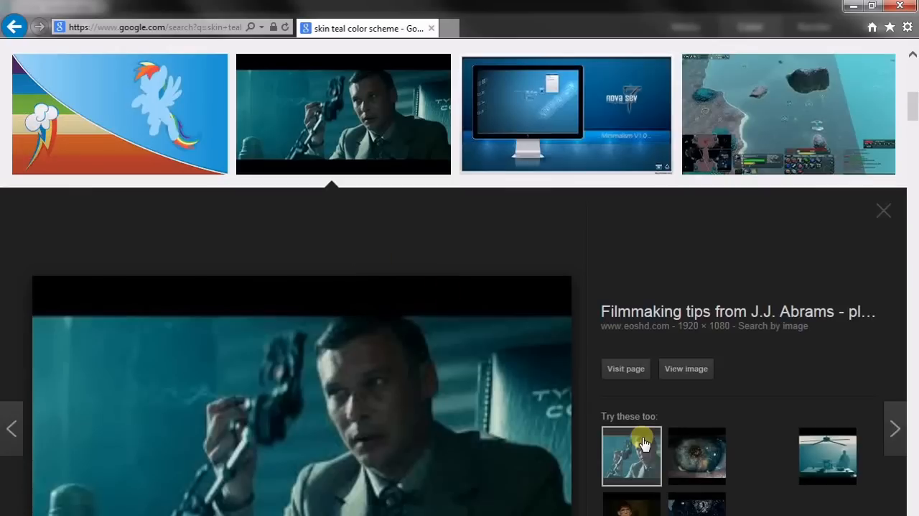
pyautogui.click(693, 370)
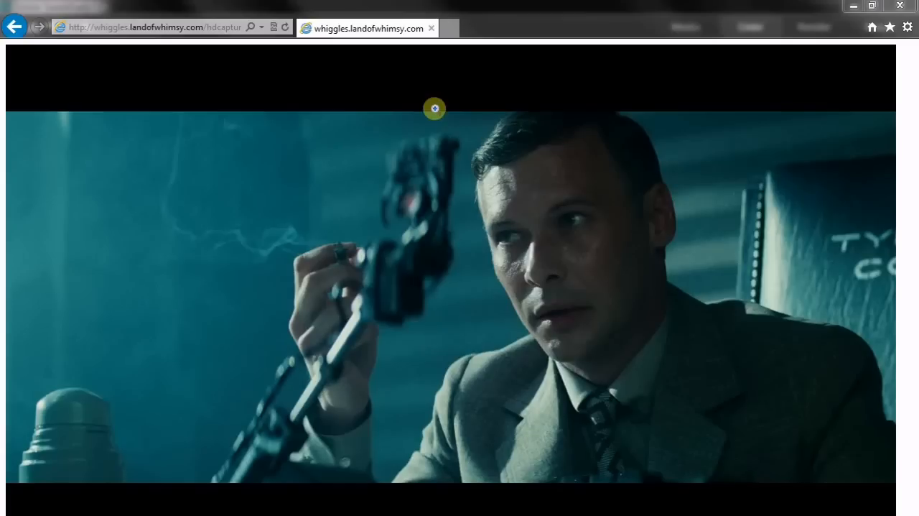
pyautogui.rightClick(406, 175)
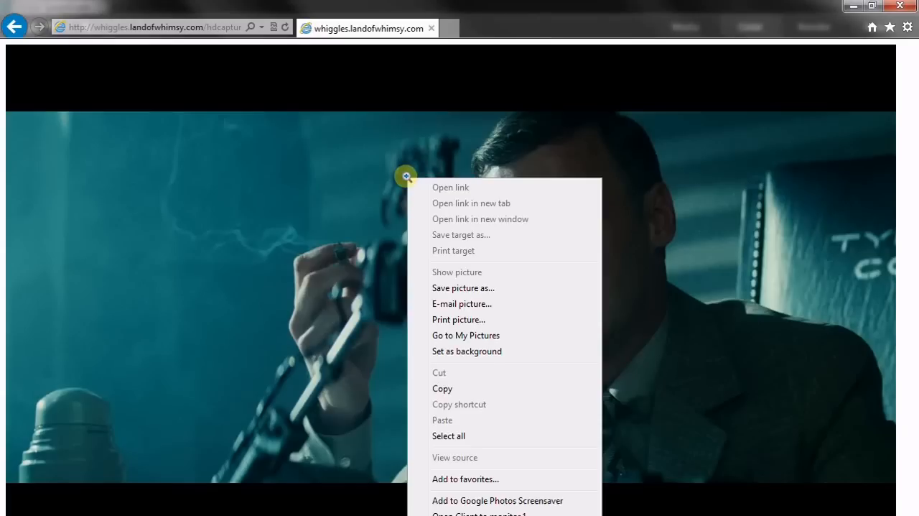
pyautogui.click(480, 288)
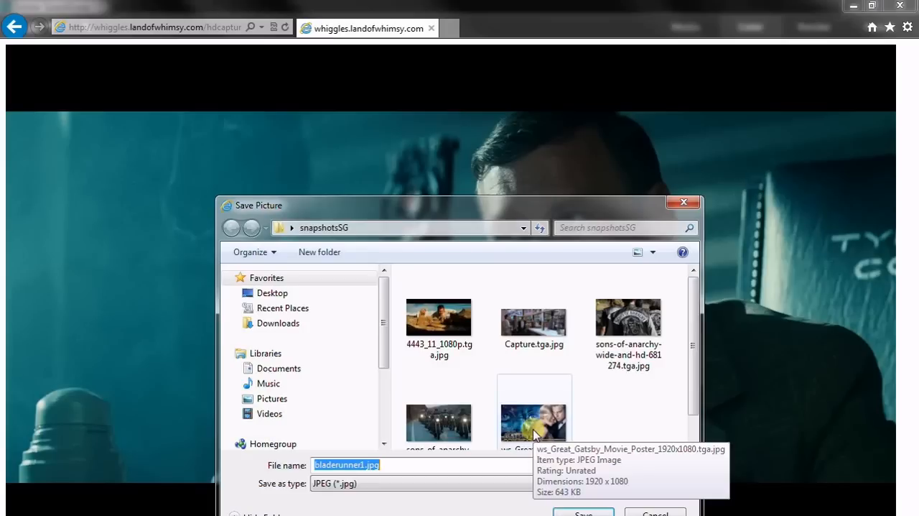
pyautogui.click(583, 513)
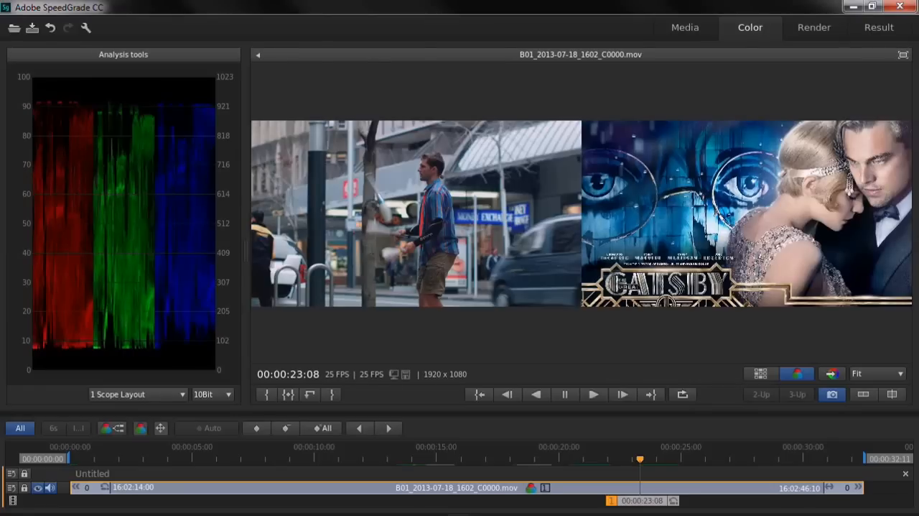
# - Look over the render output settings in SpeedGrade and return to color grading
pyautogui.click(814, 27)
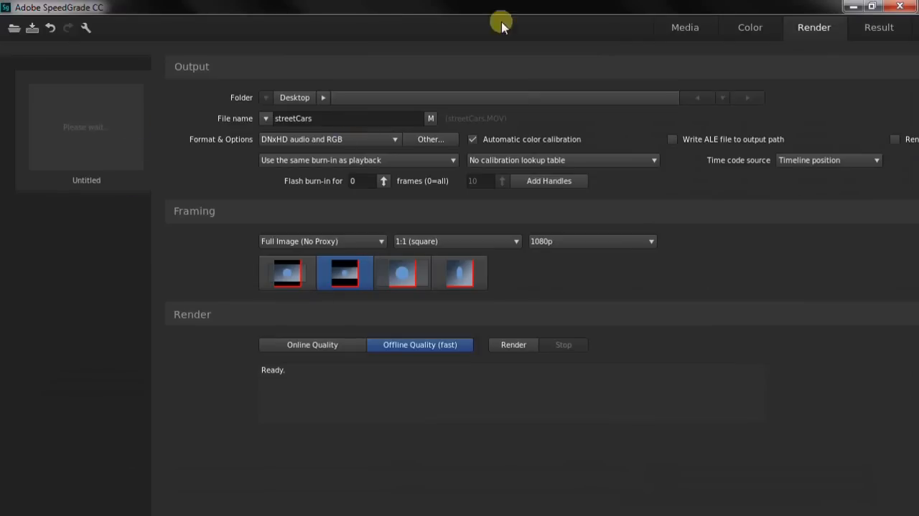
pyautogui.click(744, 28)
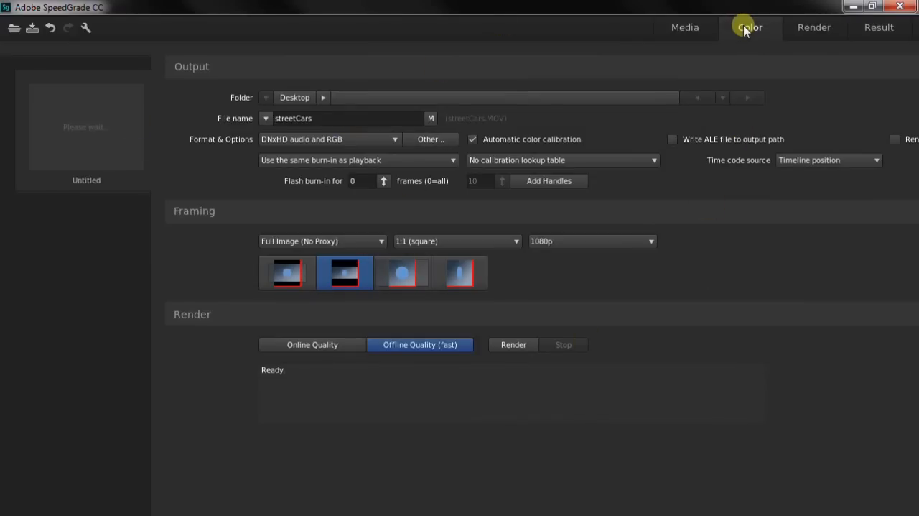